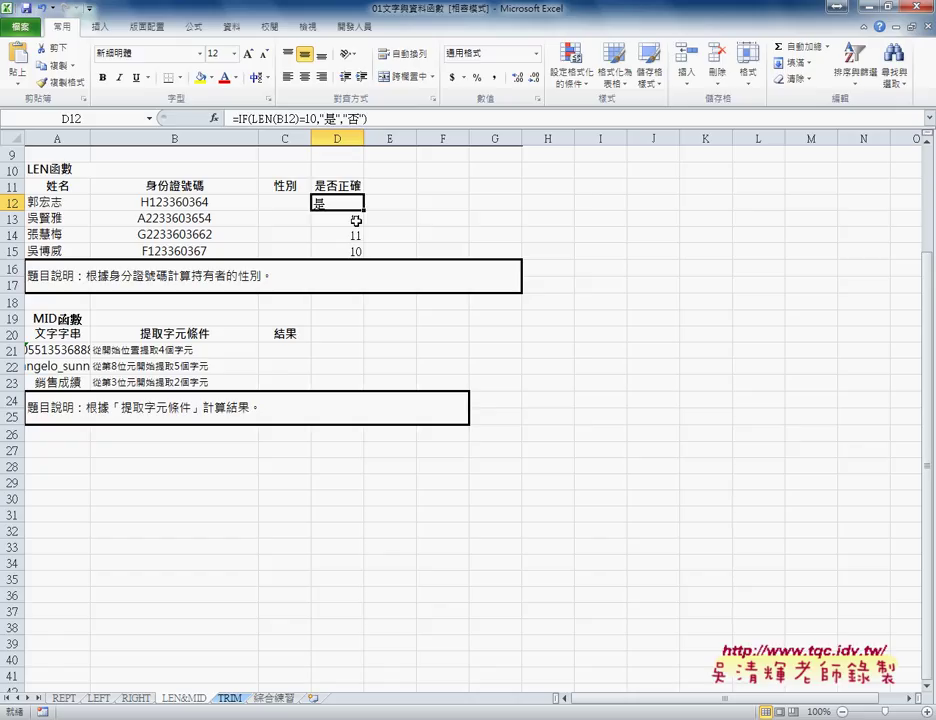
Copy the length-check formula down to D15 and center the 是/否 results in D12:D15
left_click_drag(363, 212, 366, 256)
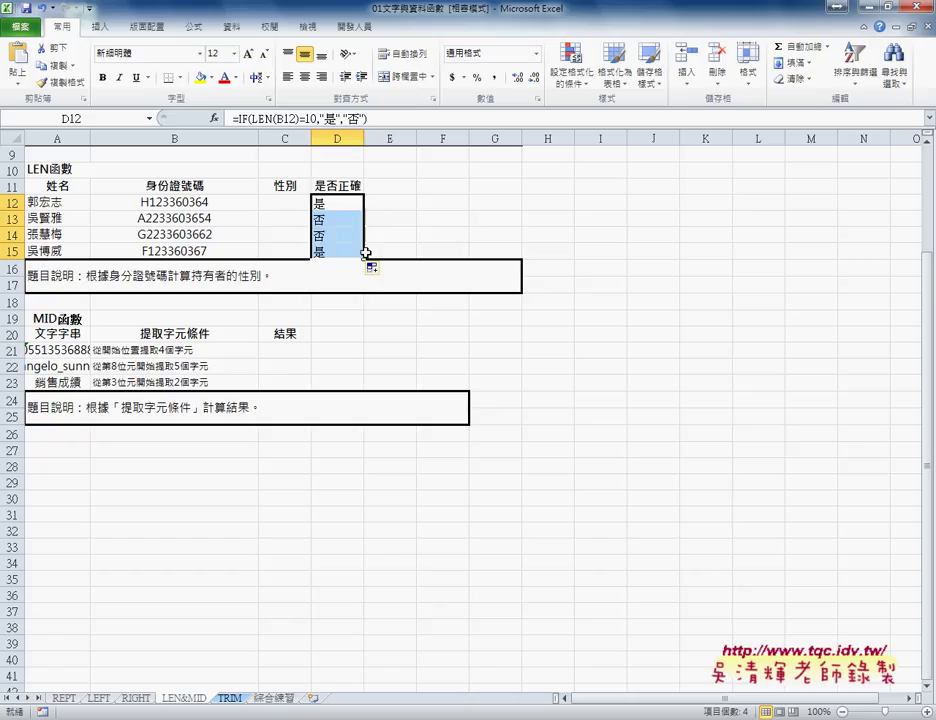
left_click(304, 77)
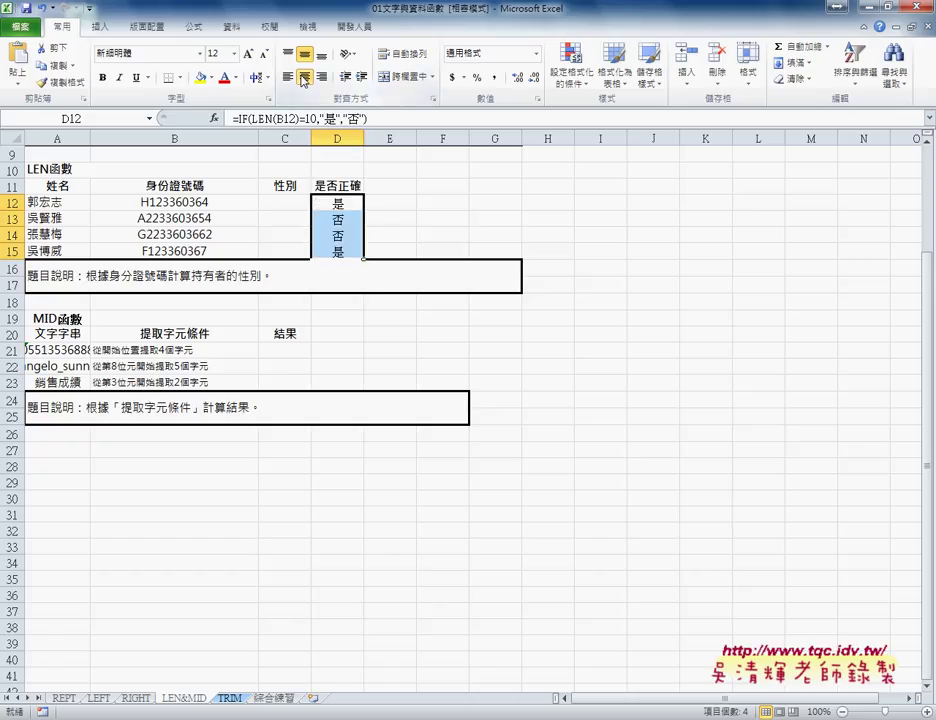
left_click(300, 202)
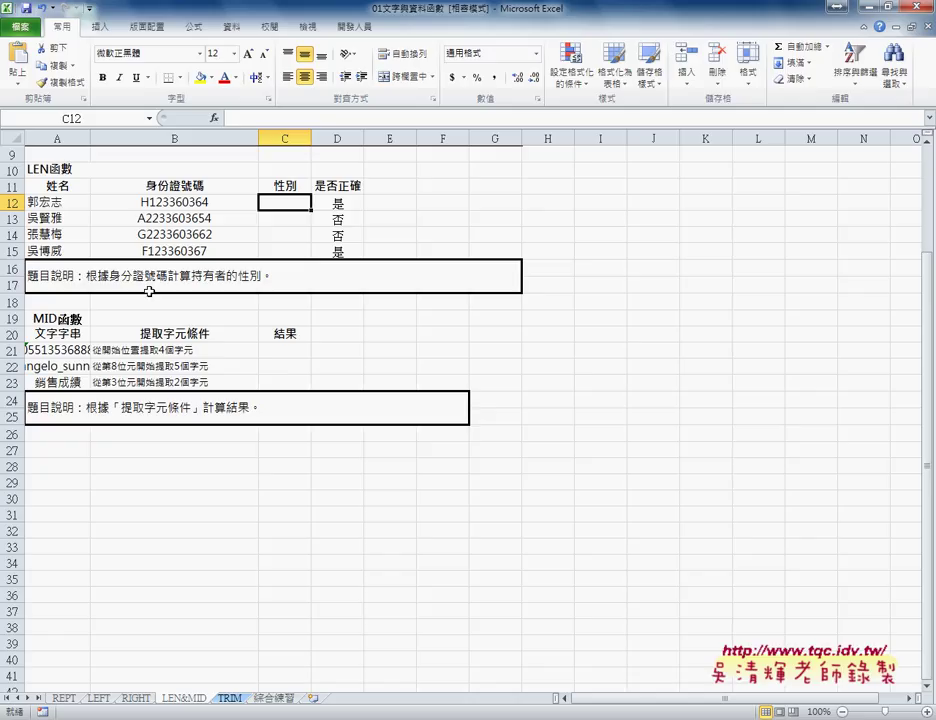
Insert the MID function into C12, chosen from the 文字 (Text) function category
left_click(214, 118)
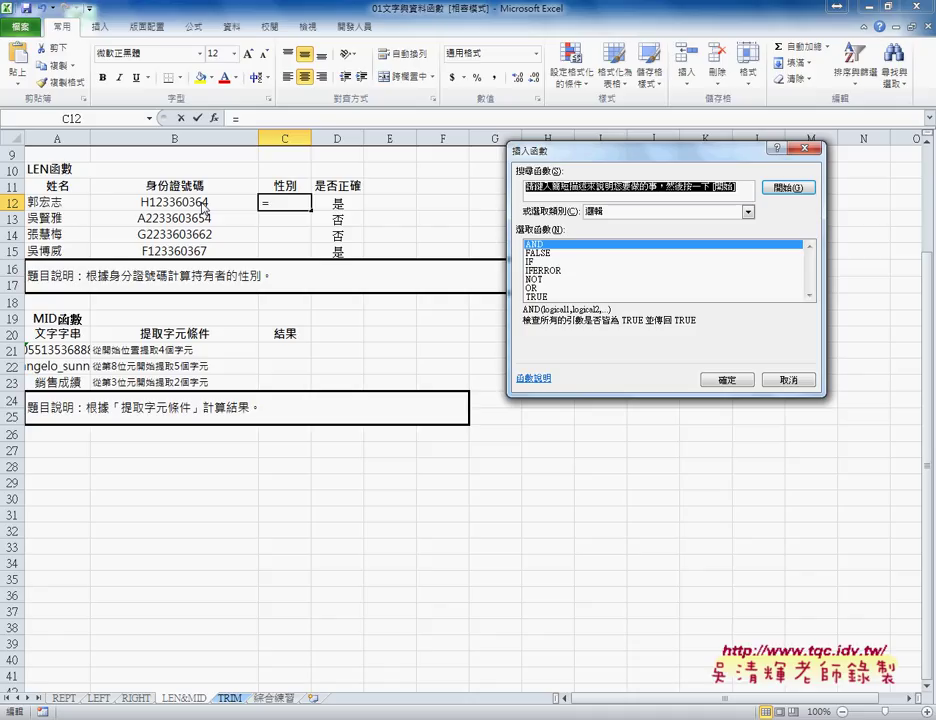
left_click(614, 209)
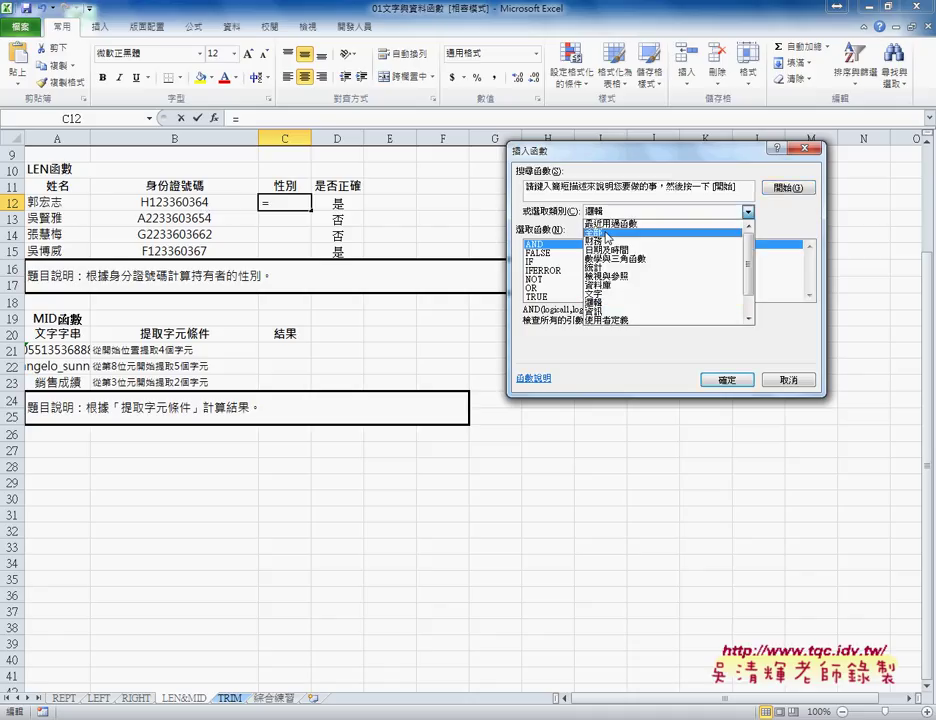
left_click(614, 293)
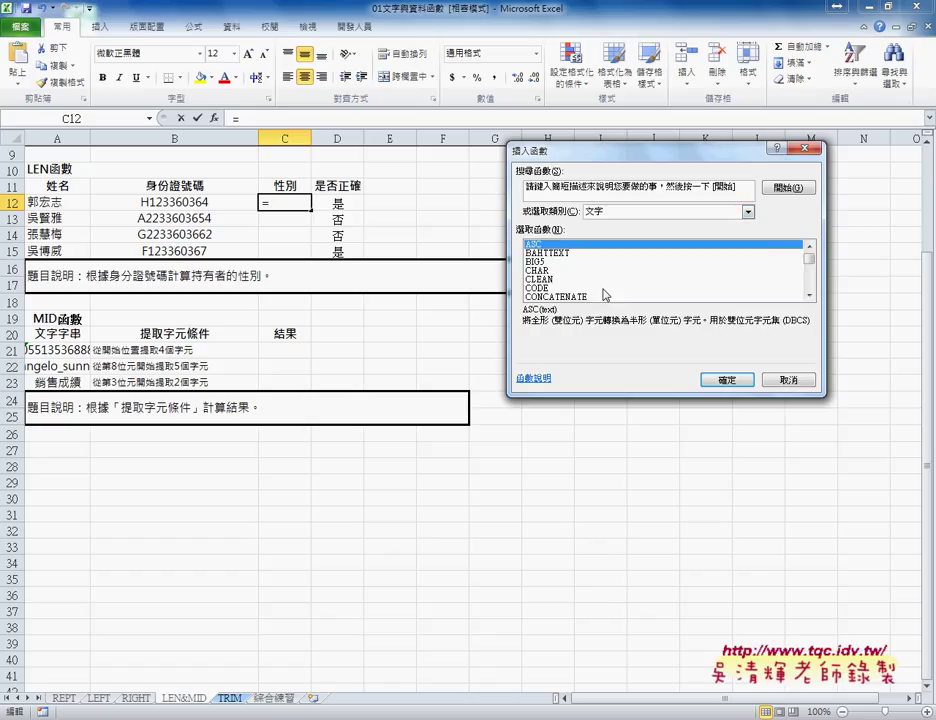
left_click_drag(810, 265, 809, 280)
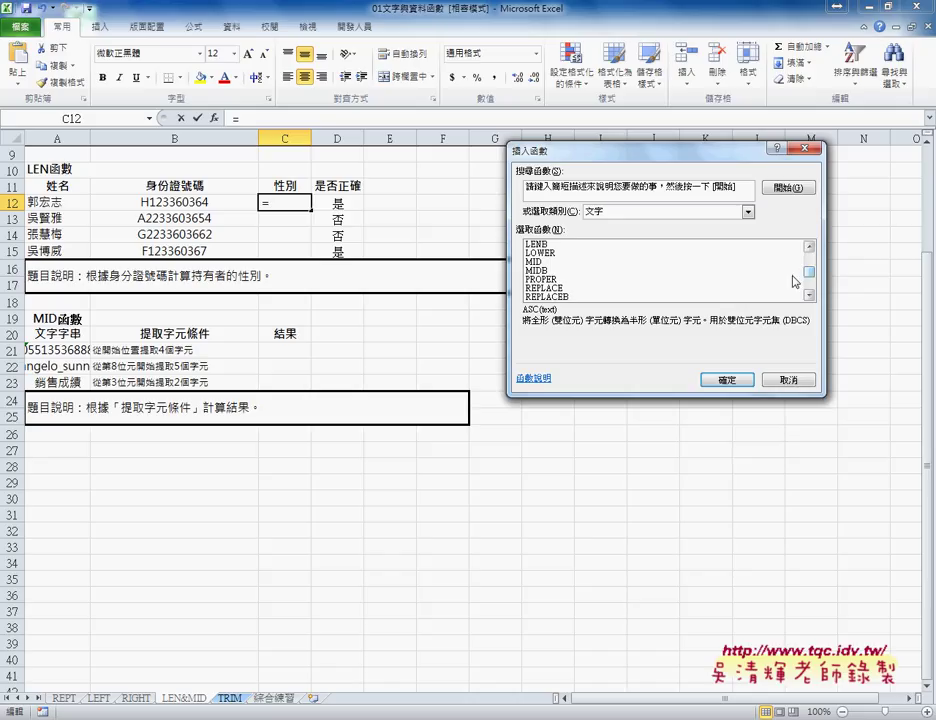
left_click(541, 262)
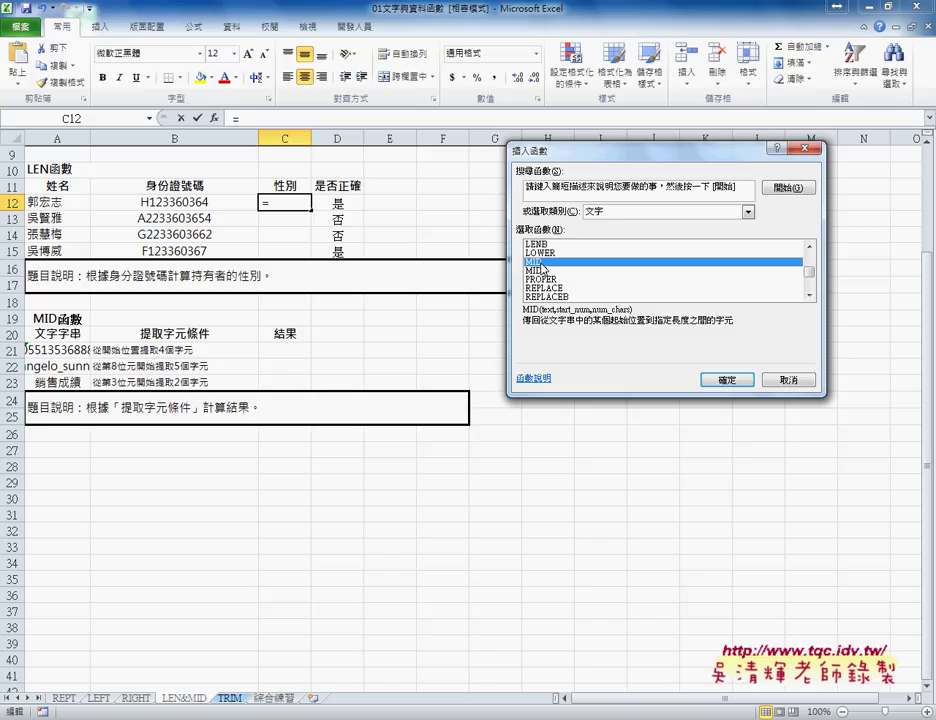
left_click(727, 380)
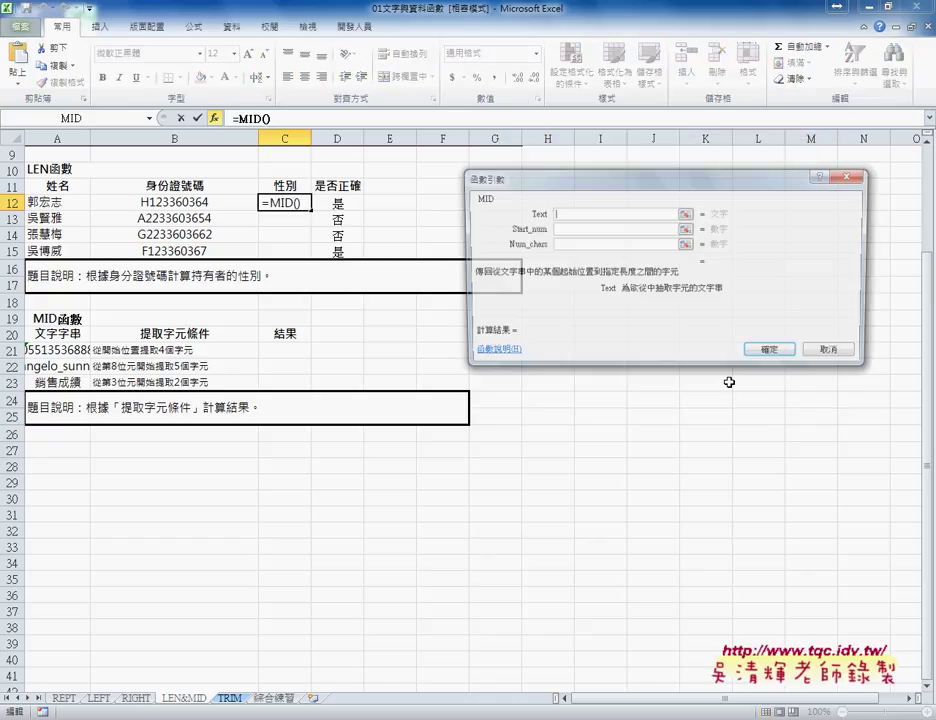
Give MID the arguments Text B12, Start_num 2, Num_chars 1, so C12 shows 1
left_click(205, 203)
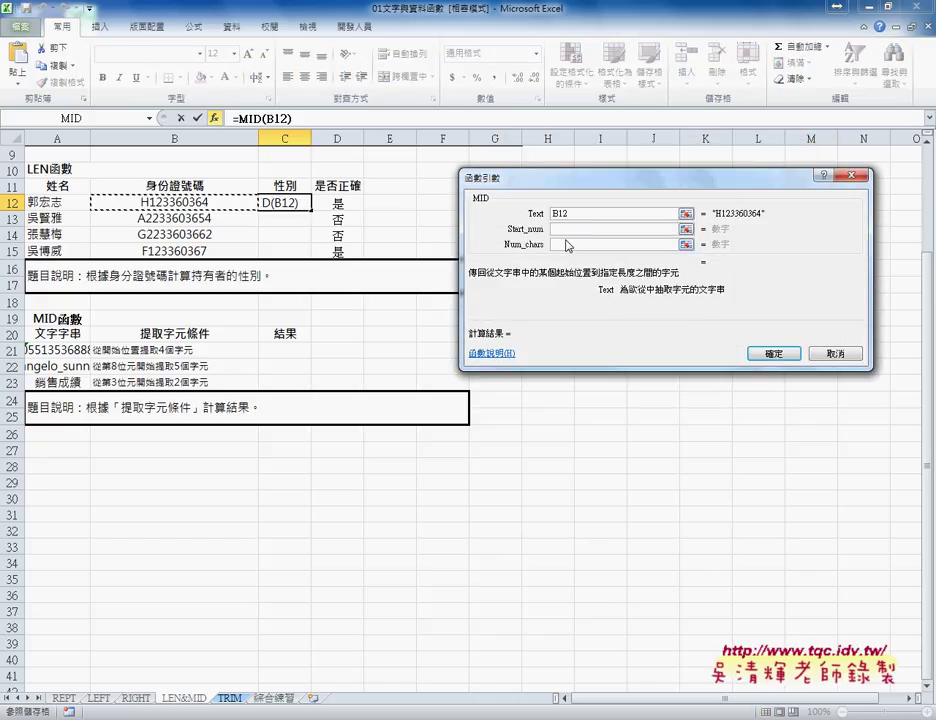
left_click(562, 244)
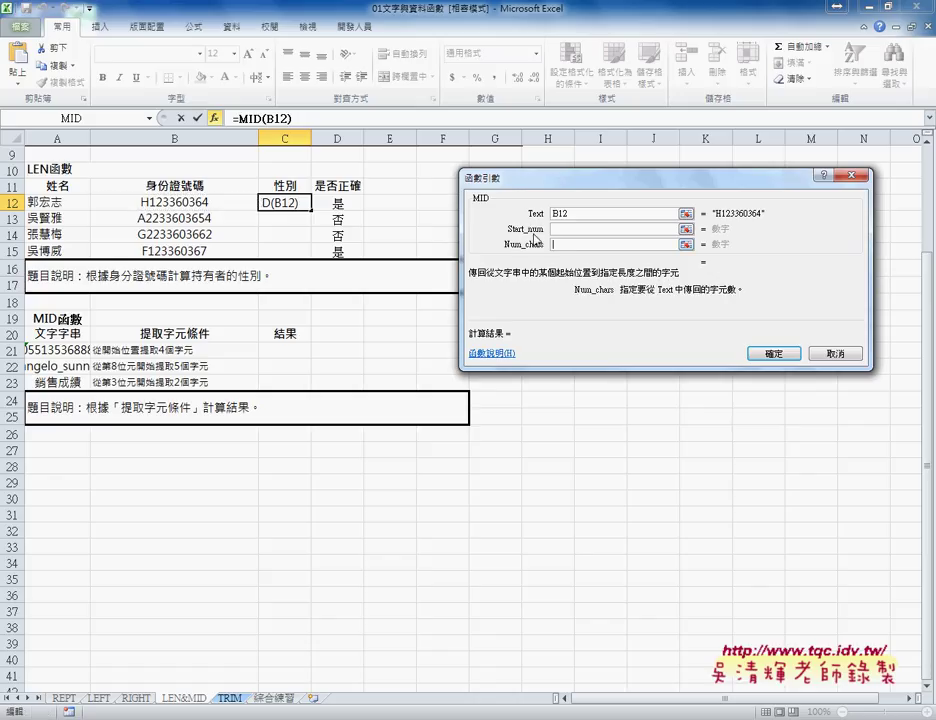
left_click(555, 233)
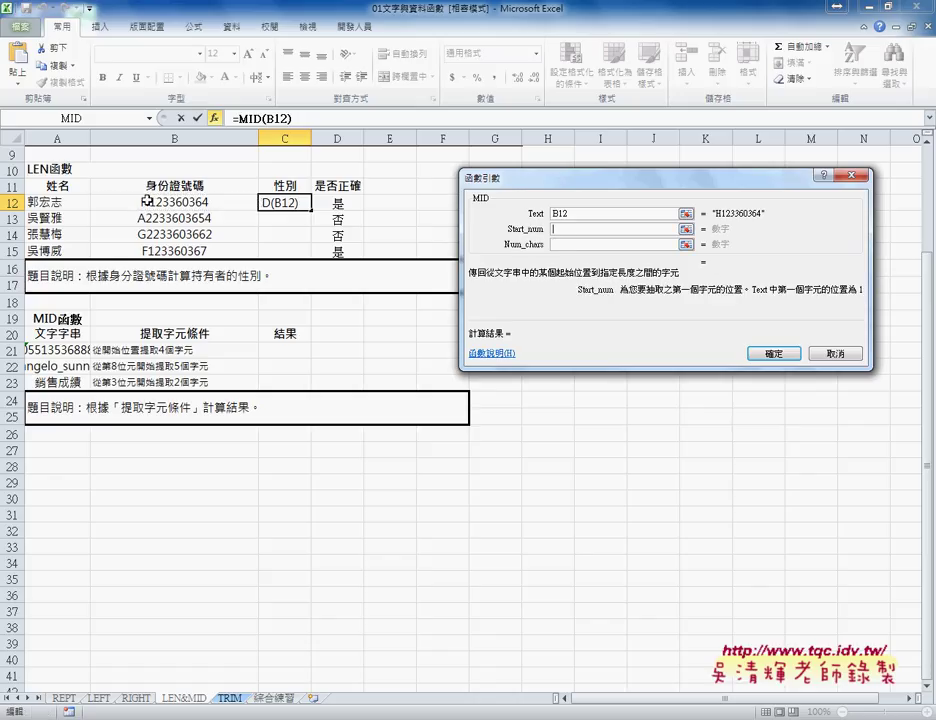
type("2")
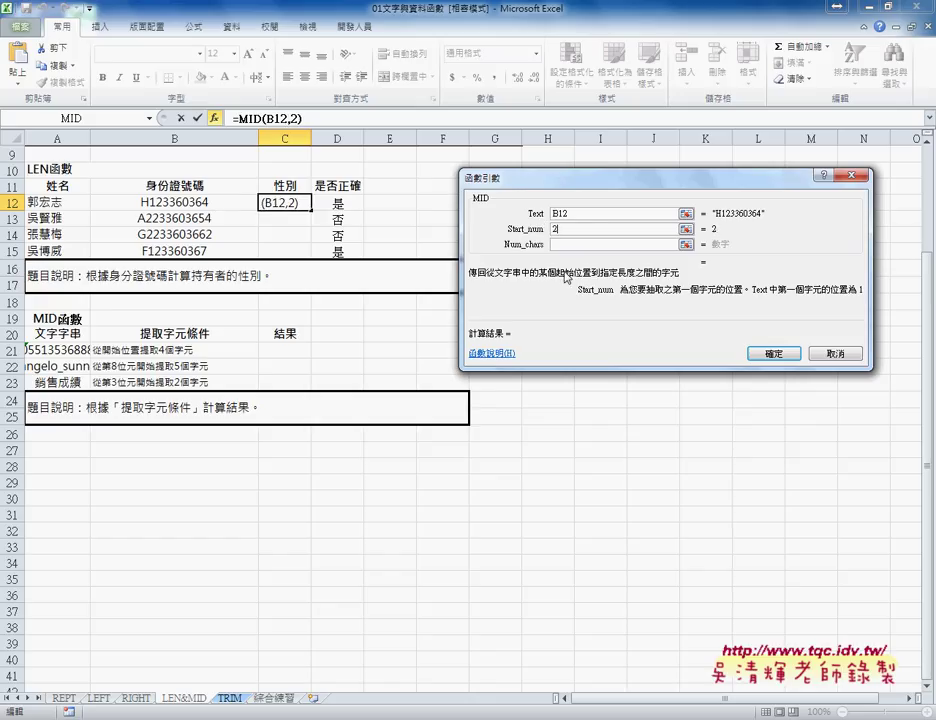
left_click(569, 246)
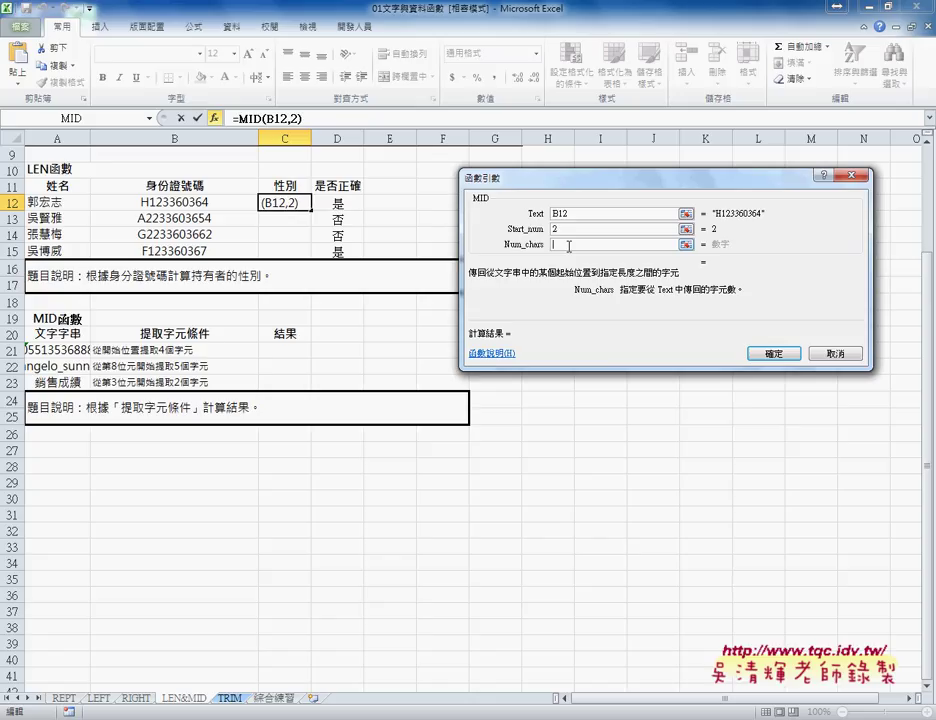
type("1")
left_click(578, 229)
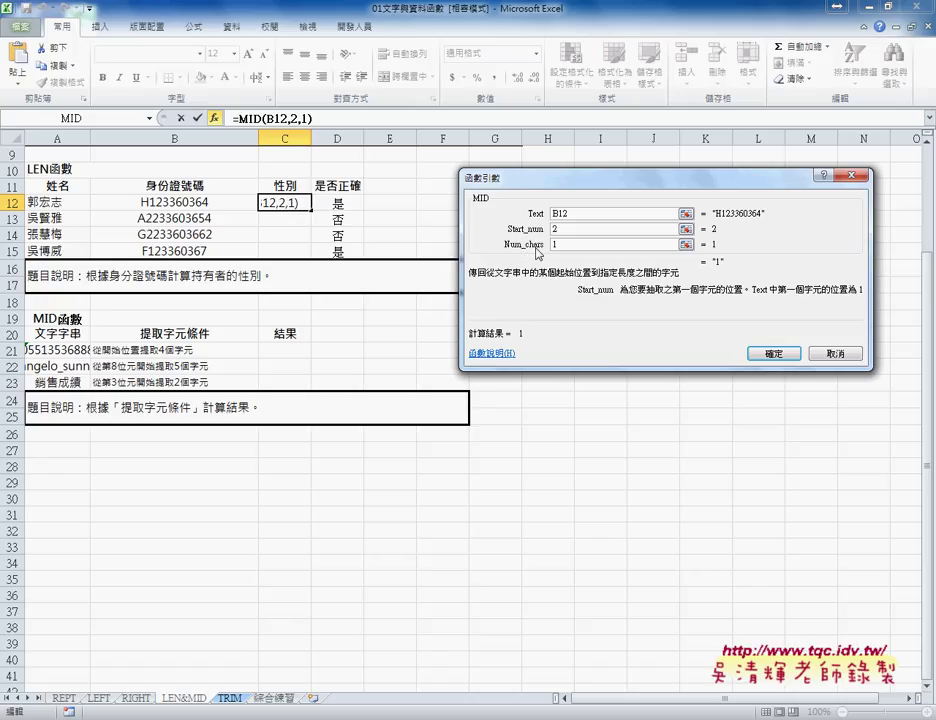
key("shift+Tab")
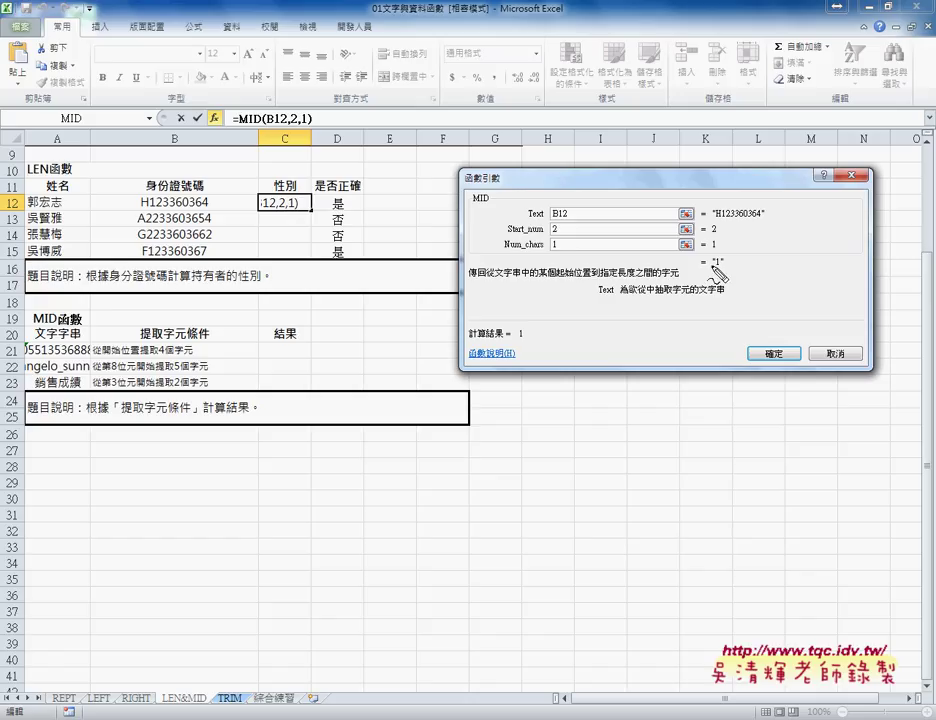
key("r")
left_click_drag(728, 255, 742, 271)
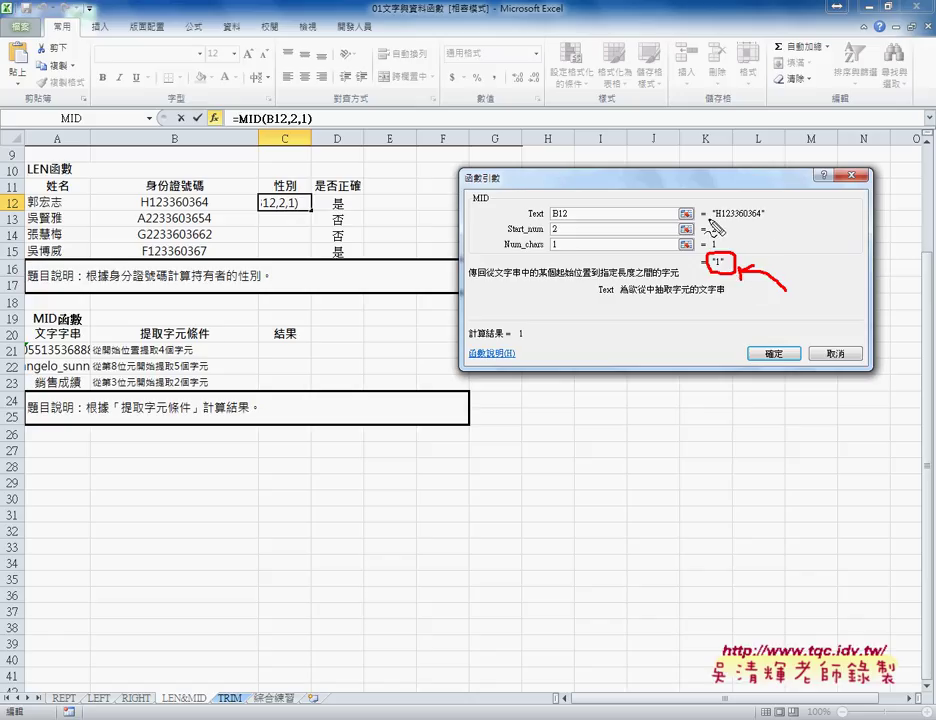
mouse_move(712, 223)
left_mouse_down()
mouse_move(766, 223)
mouse_move(703, 272)
left_mouse_up()
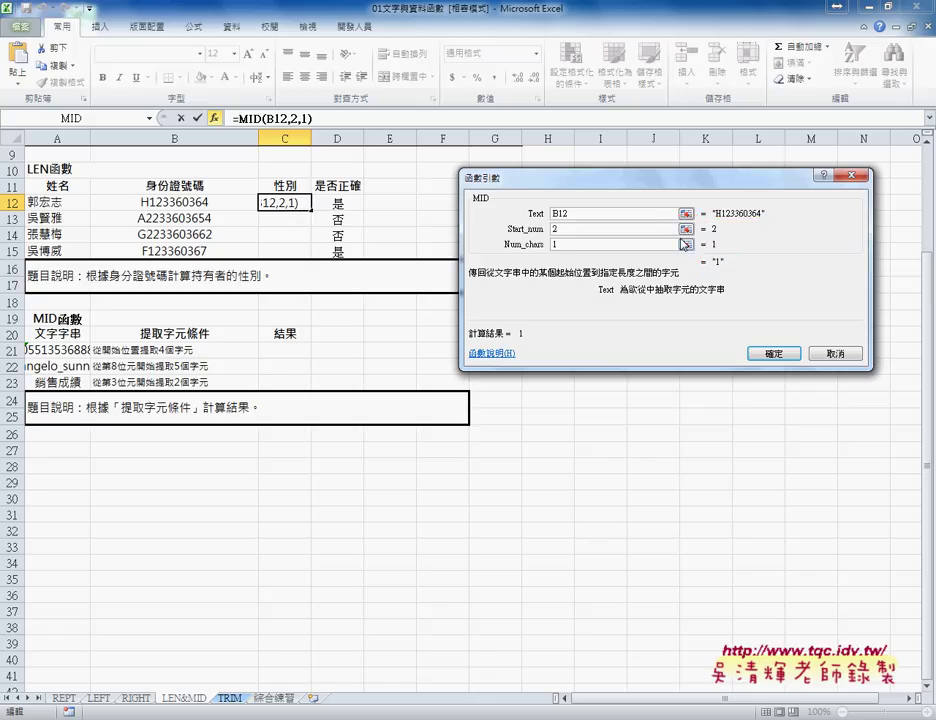
left_click(775, 354)
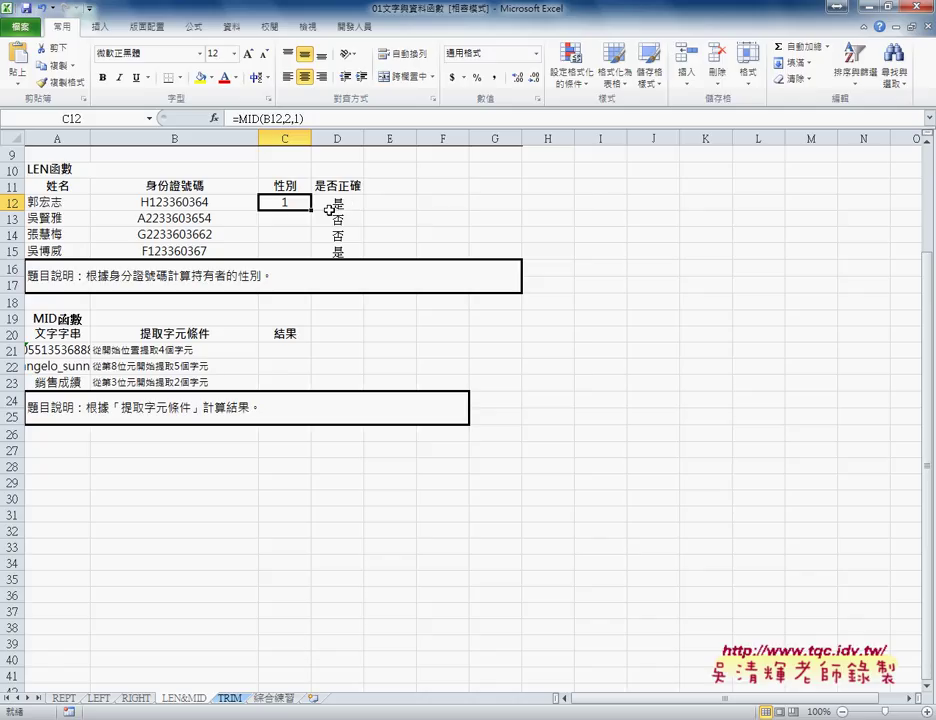
Copy C12's MID formula to C13:C15 (2, 2, 1), then cut MID(B12,2,1) out of C12's formula
left_click_drag(311, 210, 312, 258)
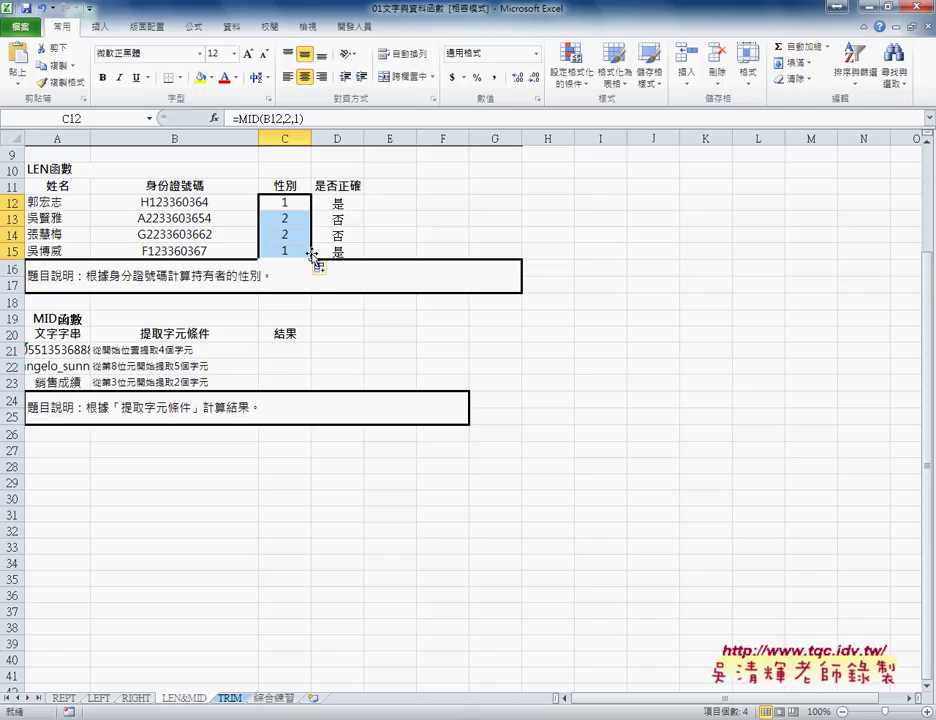
left_click(295, 203)
left_click_drag(238, 119, 303, 119)
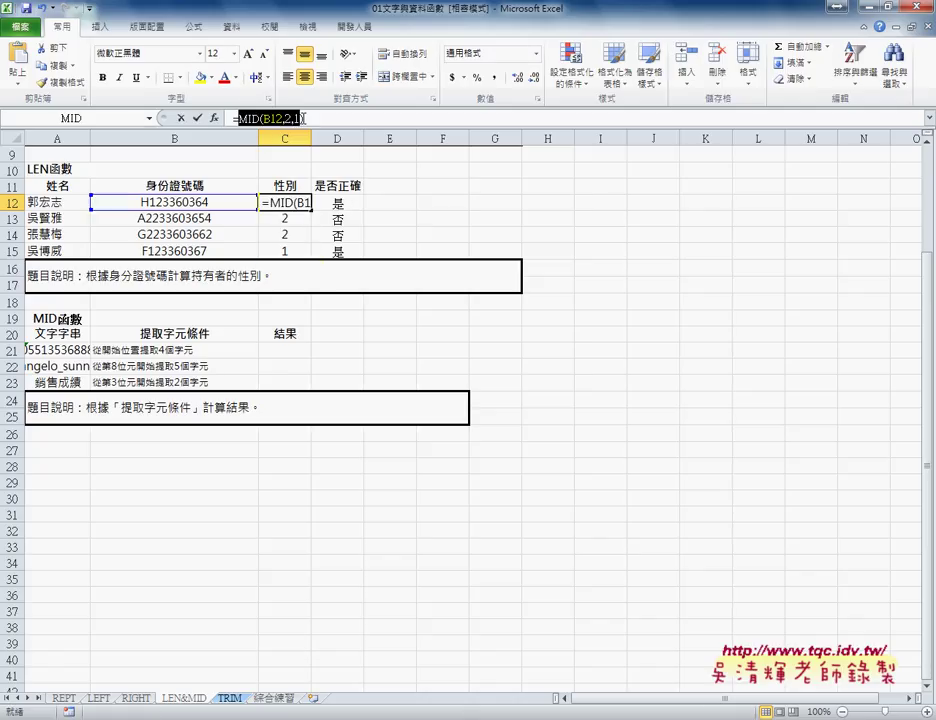
right_click(280, 120)
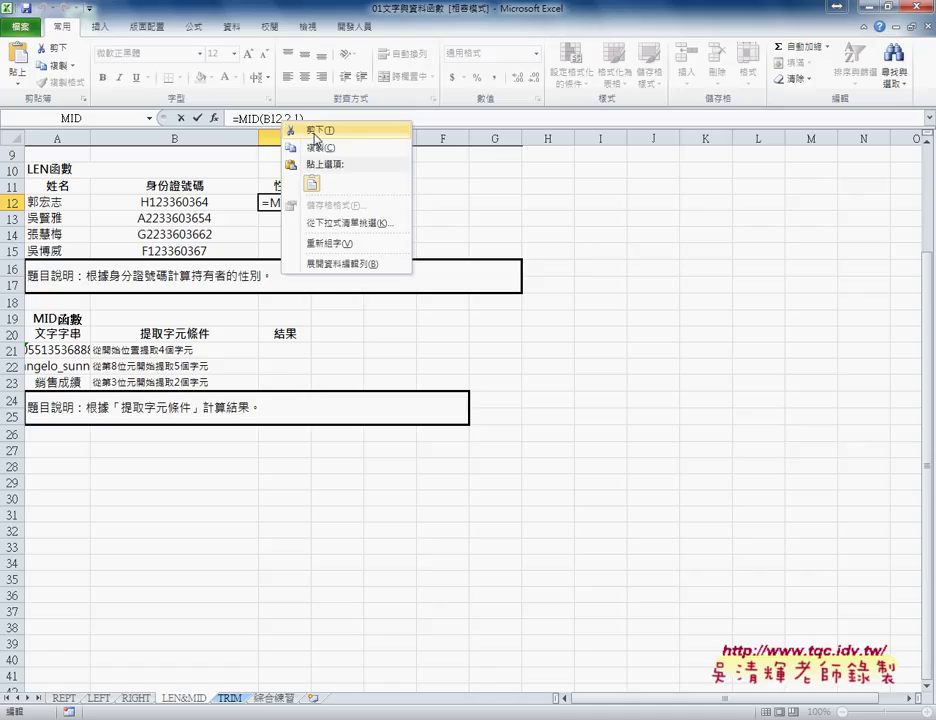
left_click(316, 131)
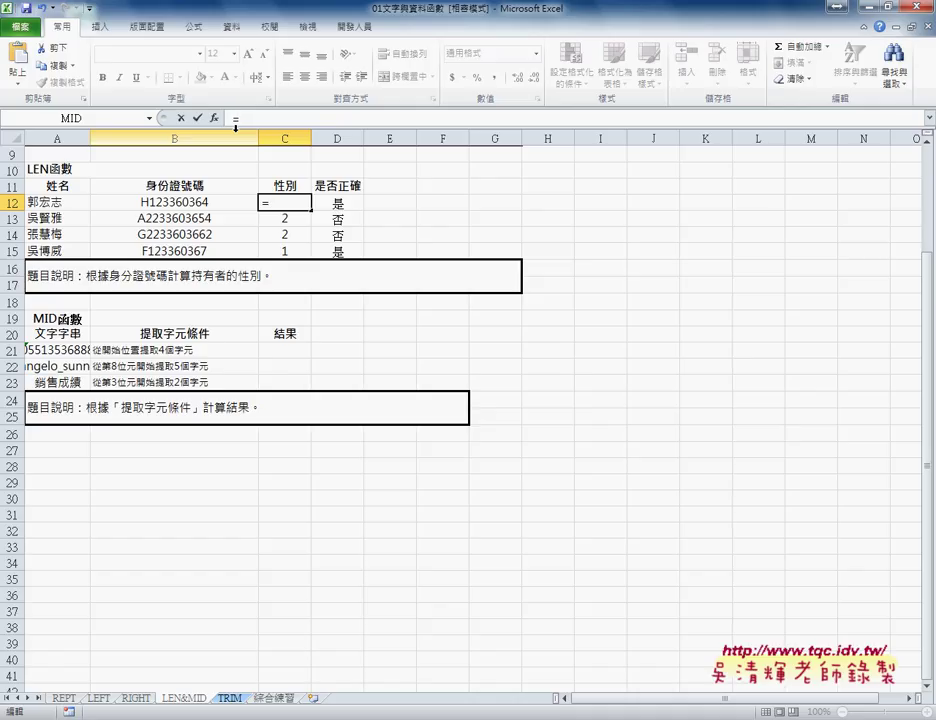
Insert the IF function into C12 from the Logical category
left_click(214, 118)
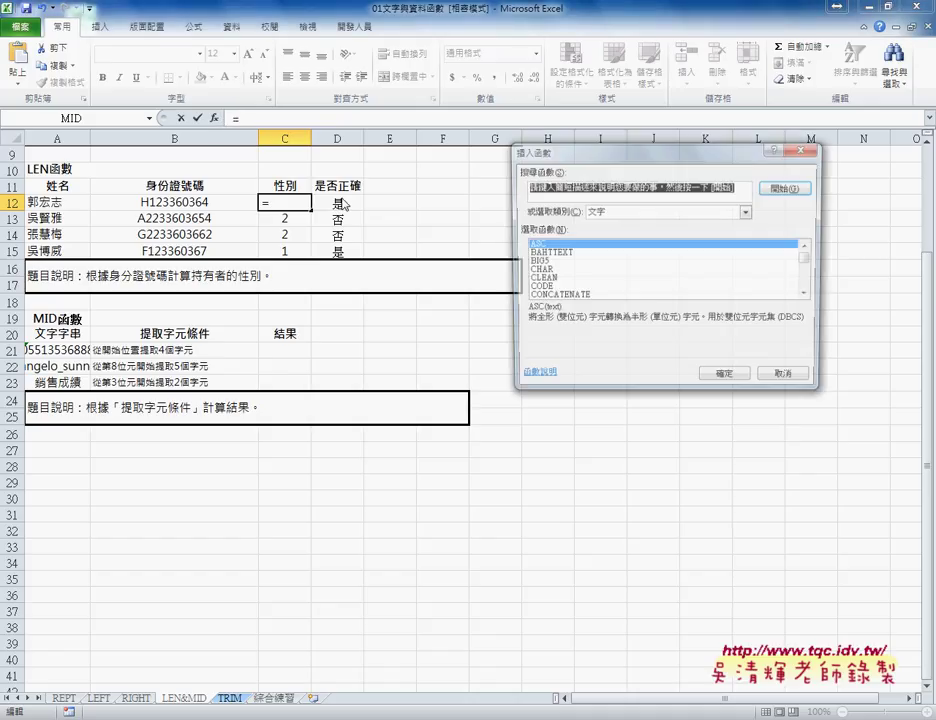
left_click(595, 212)
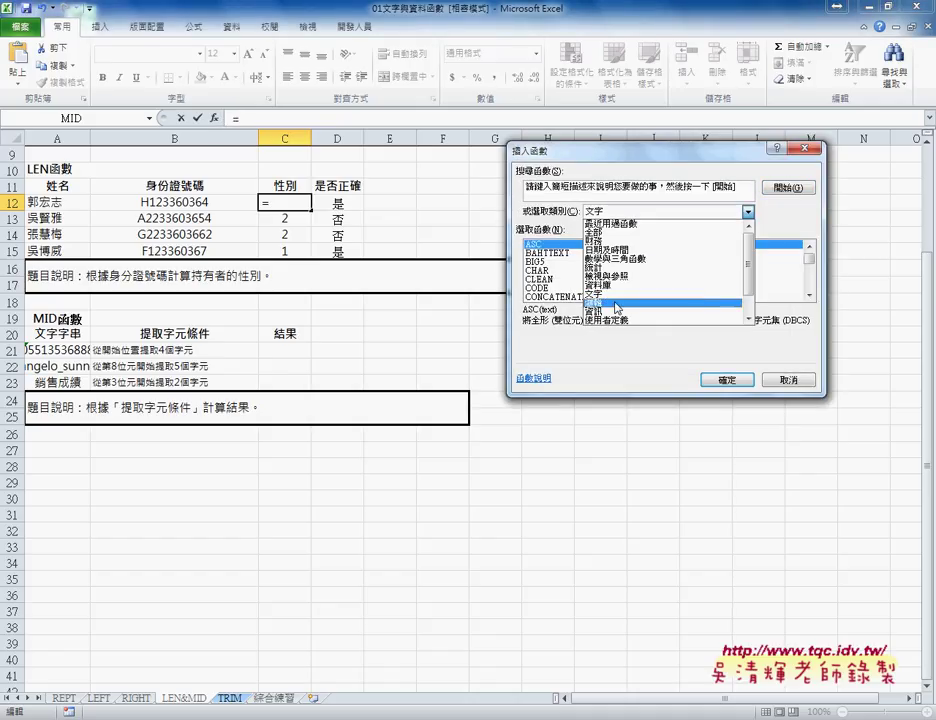
left_click(612, 301)
left_click(540, 261)
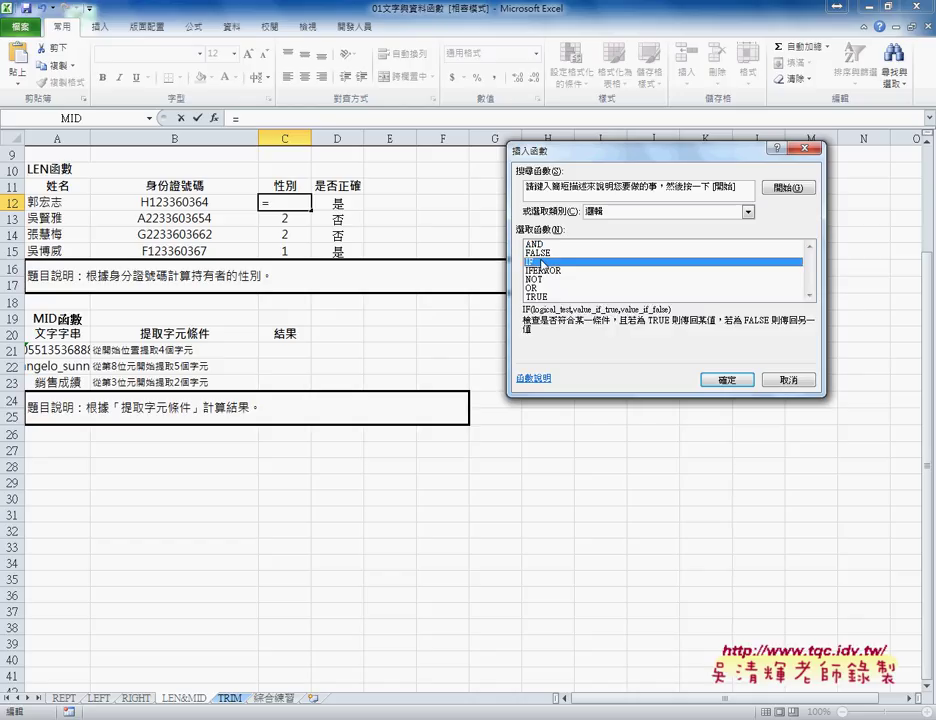
left_click(722, 380)
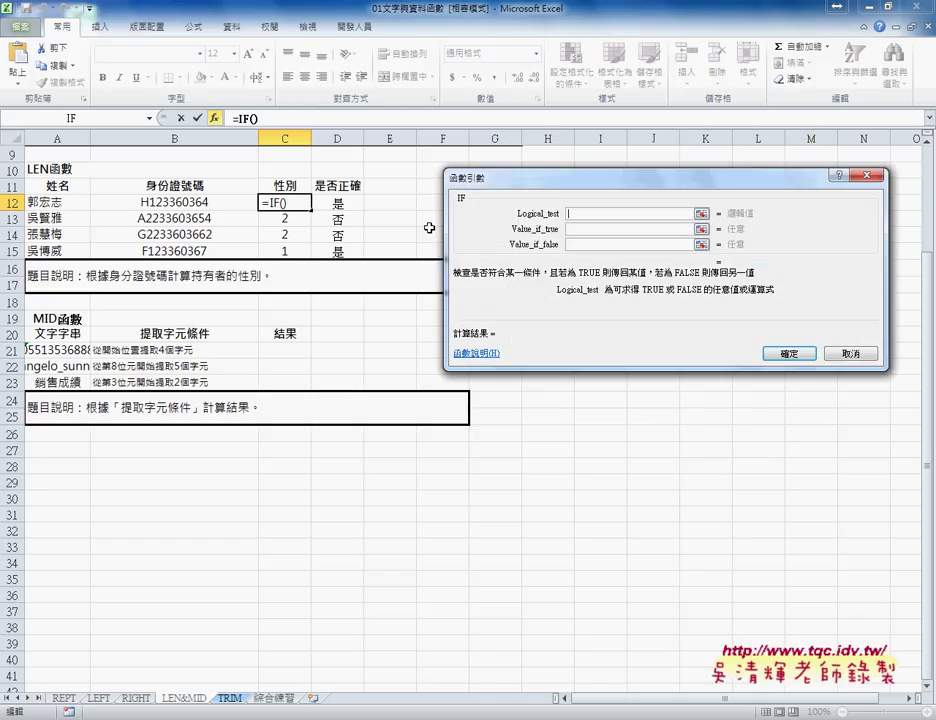
Paste MID(B12,2,1) into Logical_test and complete the condition with ="1"
right_click(644, 210)
left_click(688, 265)
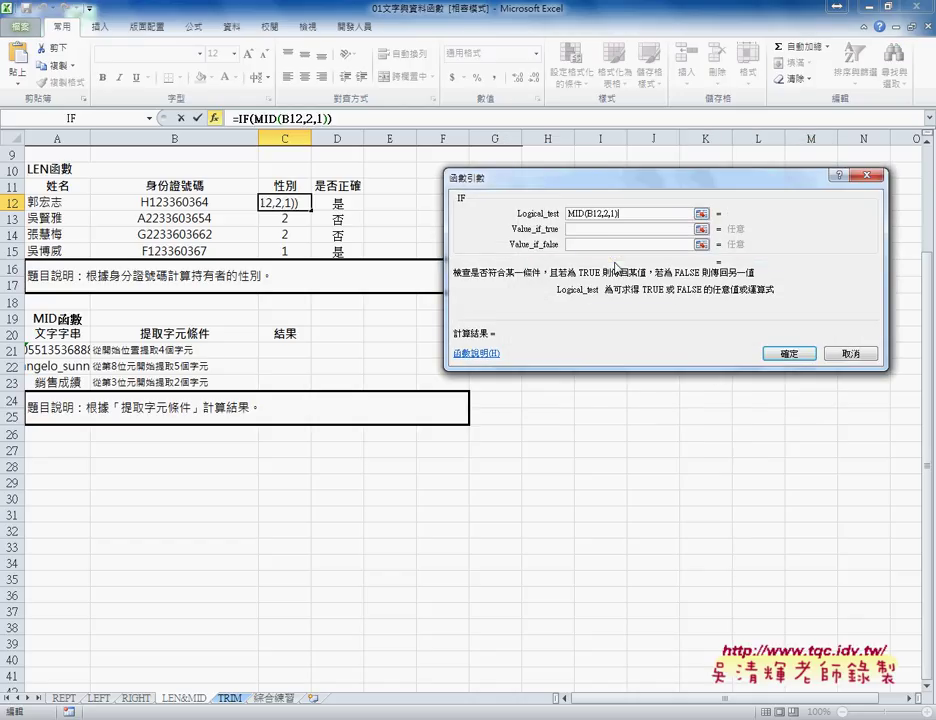
type("儿")
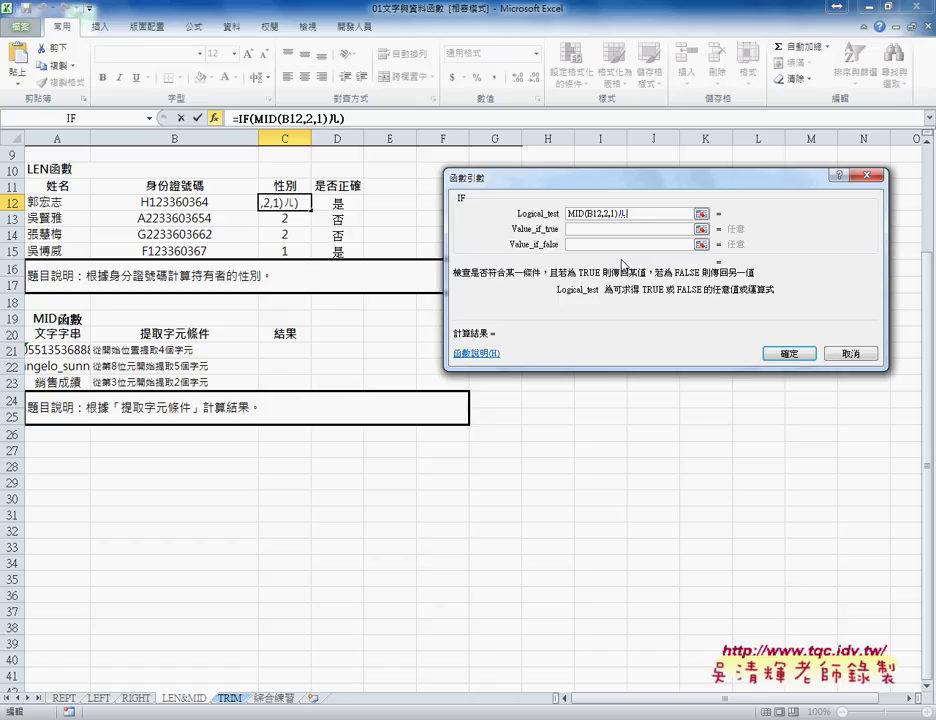
key("BackSpace")
type("=1")
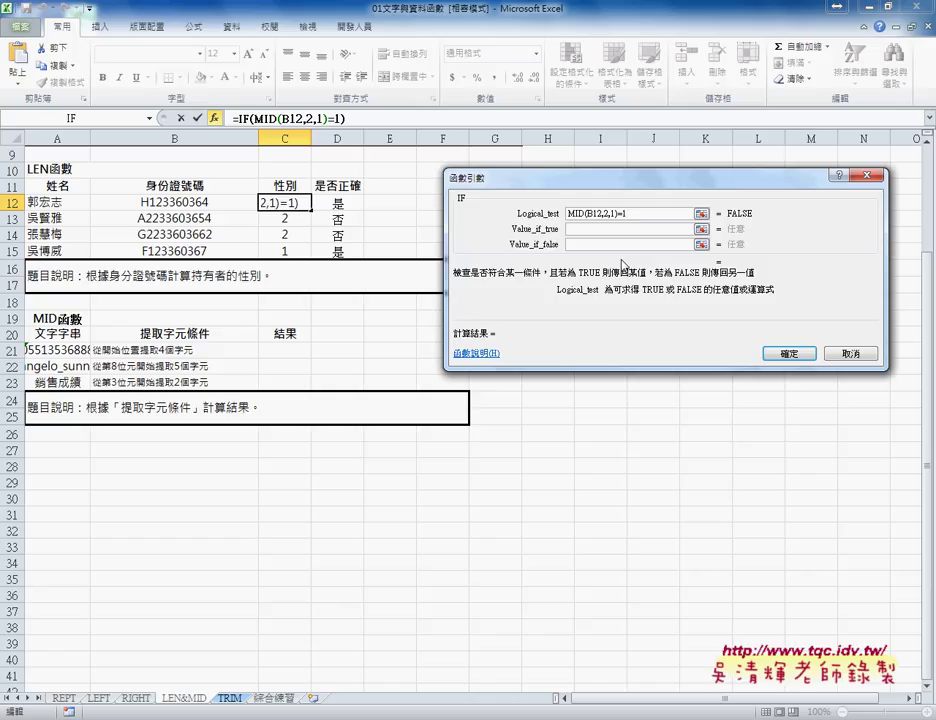
type("\"")
left_click(648, 213)
type("\"")
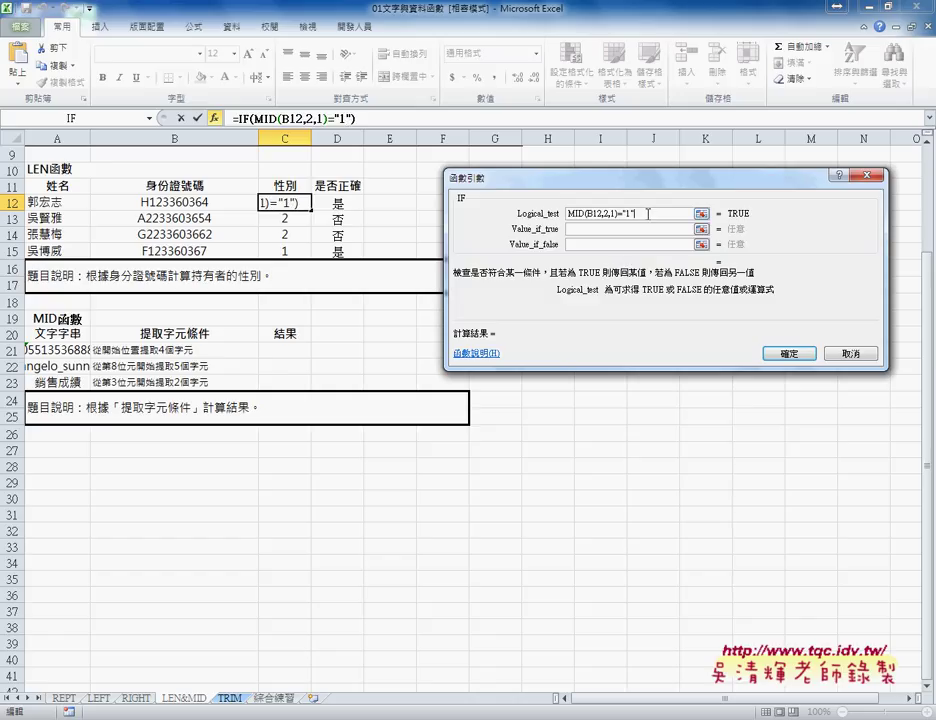
left_click_drag(622, 213, 671, 217)
Remove the quotes around 1 so the condition MID(B12,2,1)=1 evaluates to FALSE
key("BackSpace")
key("Left")
key("BackSpace")
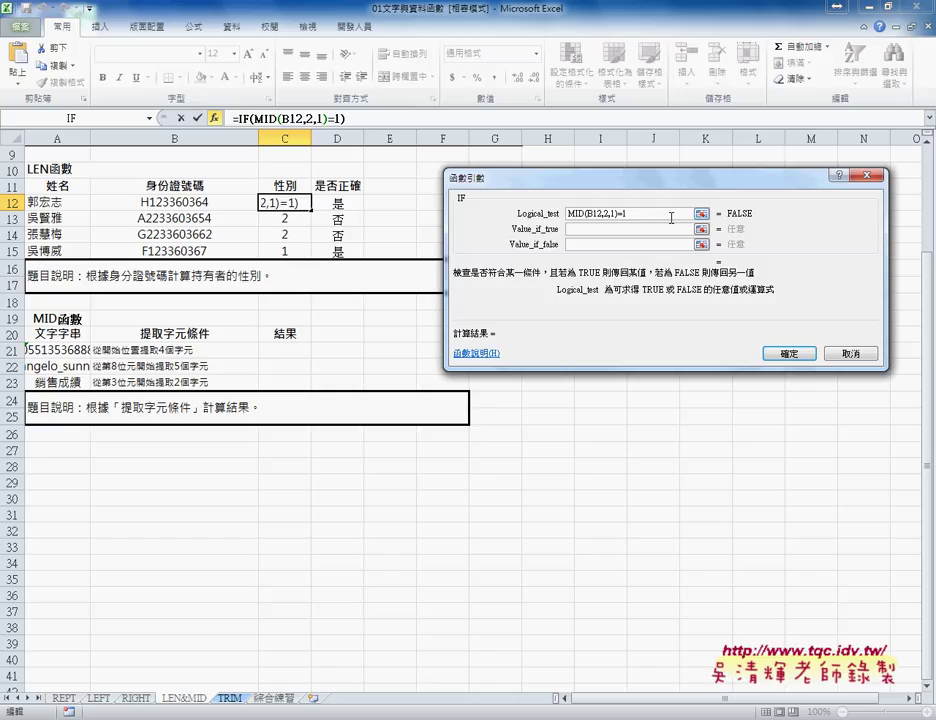
Restore the quotes so MID(B12,2,1)="1" evaluates TRUE, then move to Value_if_true
key("Left")
type("\"")
key("End")
type("\"")
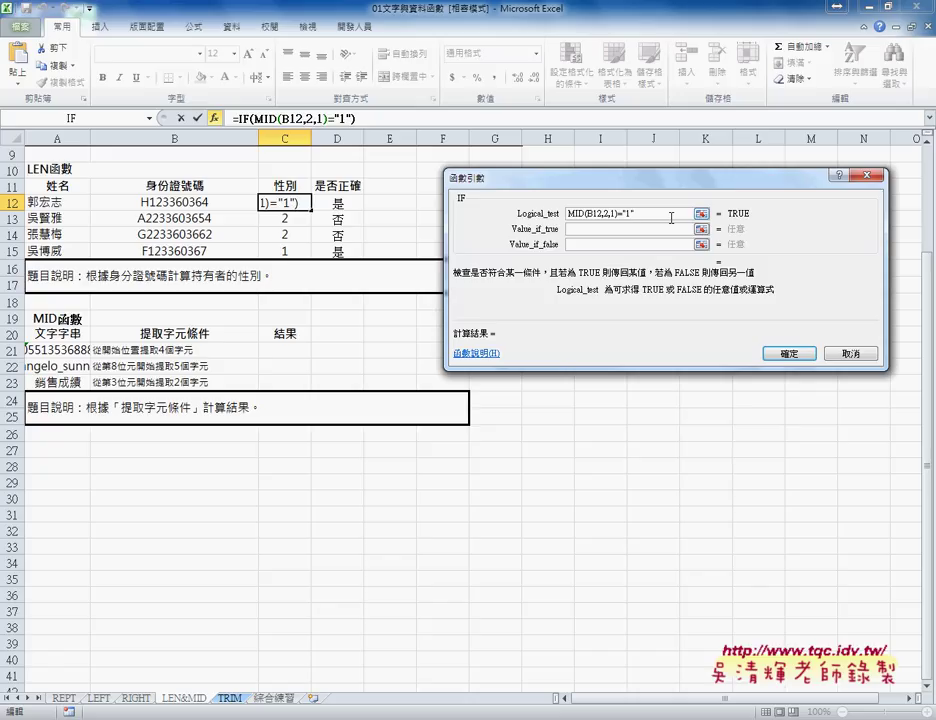
left_click(644, 229)
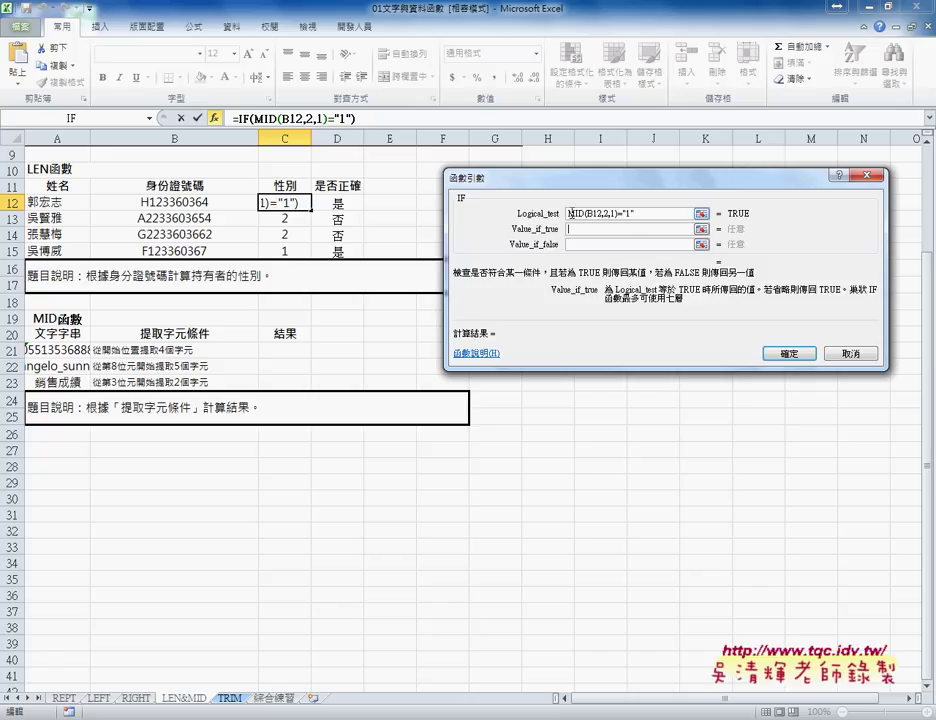
left_click_drag(568, 213, 620, 220)
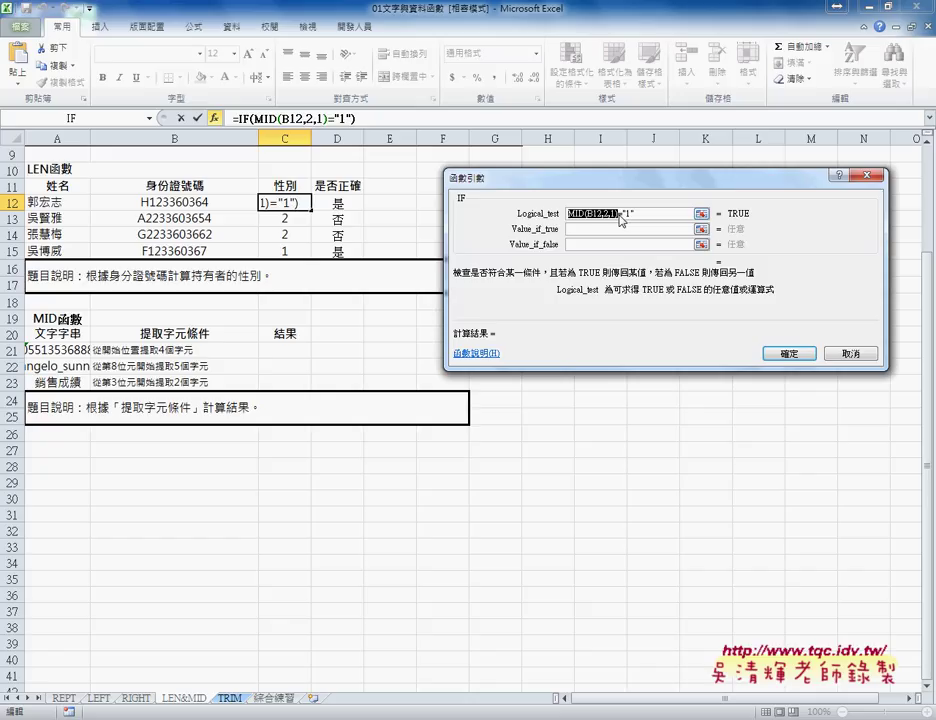
key("Tab")
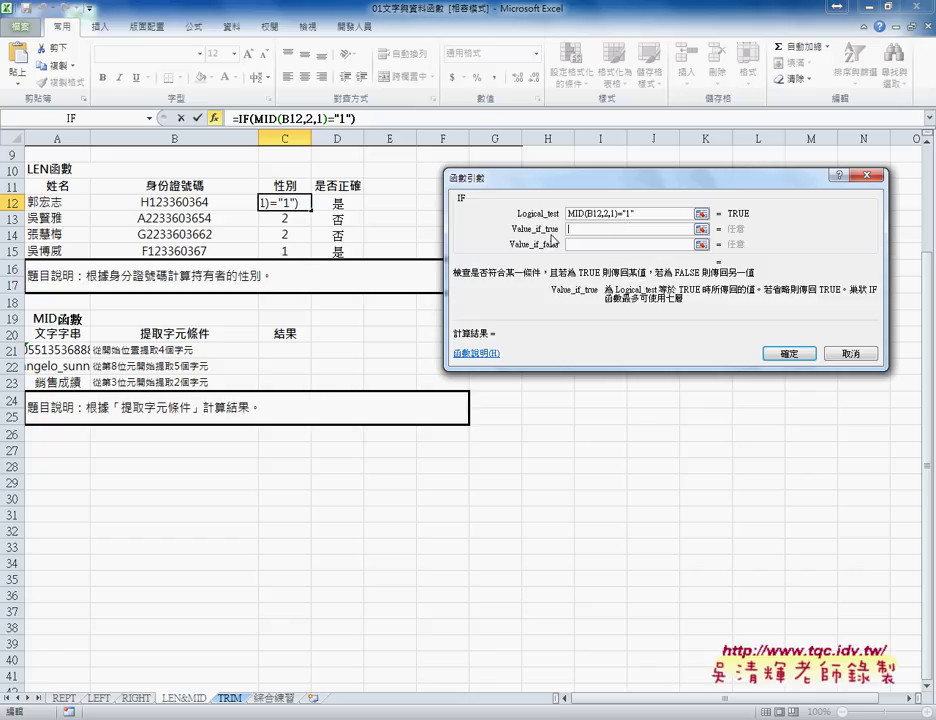